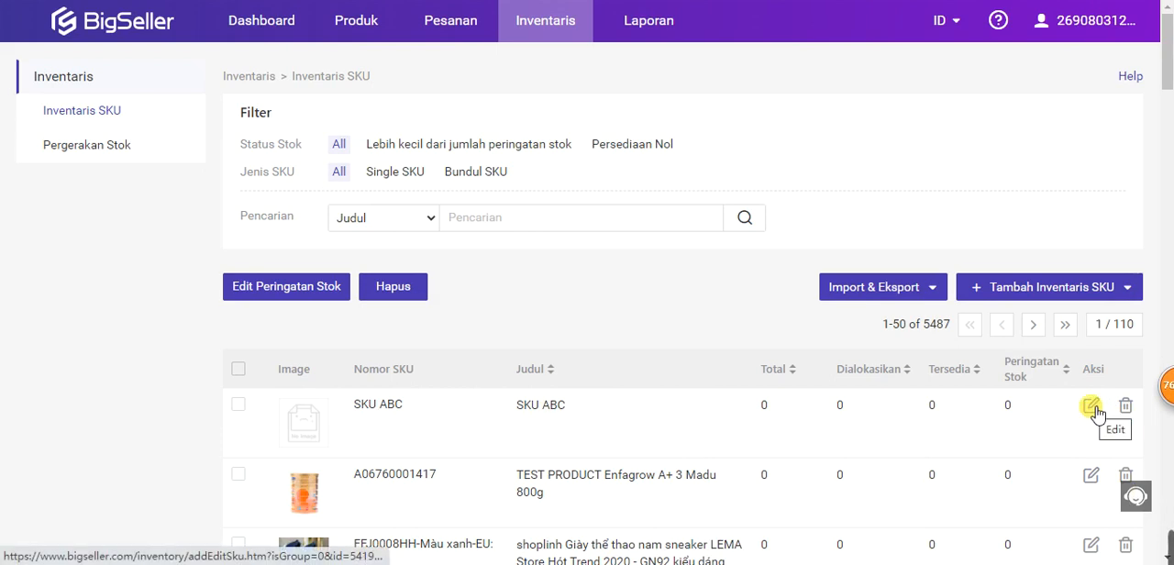
Step: Edit SKU ABC and add a store mapping to LAZADA-INDONESIA Official with store SKU DFG
click(1091, 406)
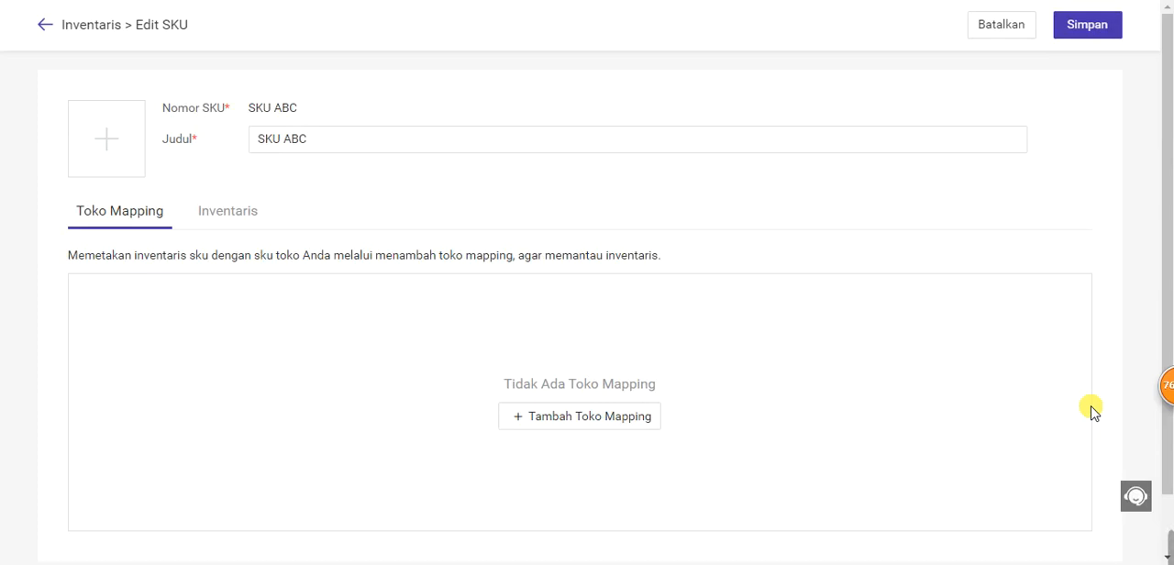
click(566, 426)
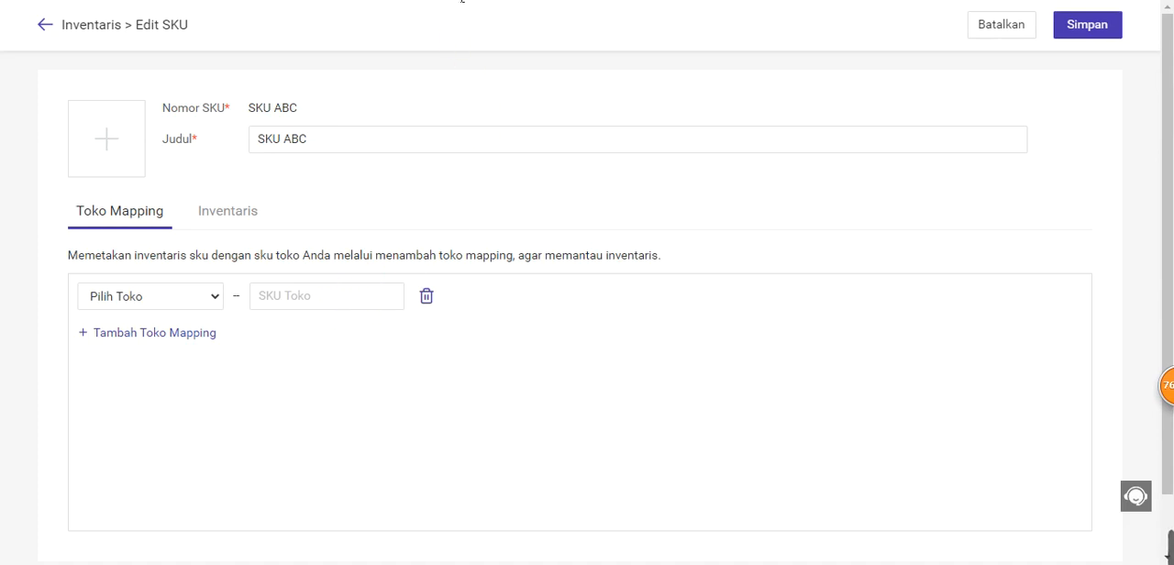
click(451, 2)
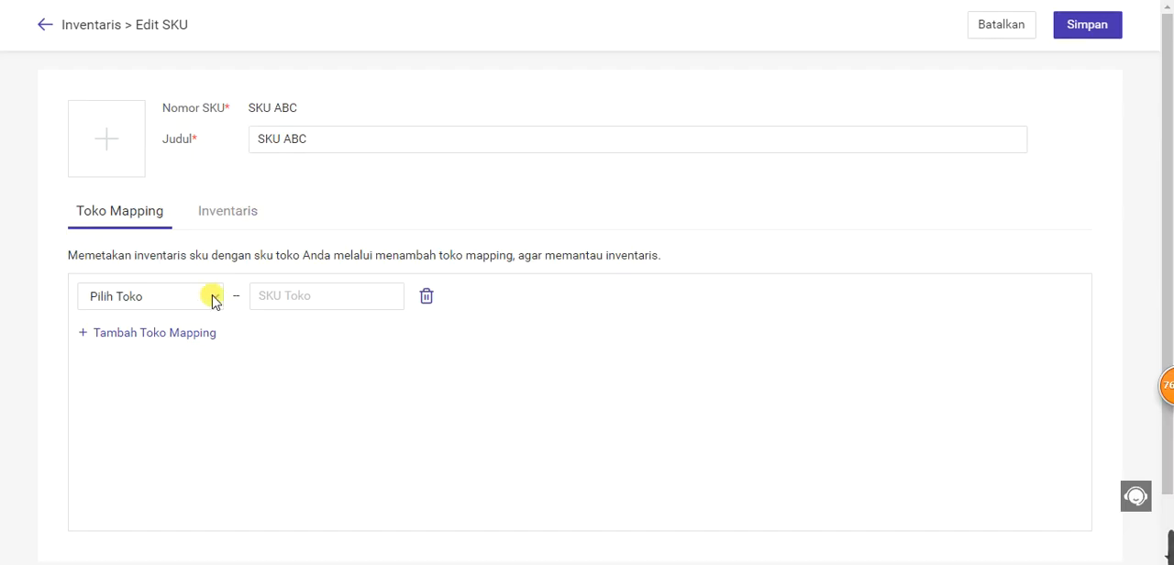
click(212, 296)
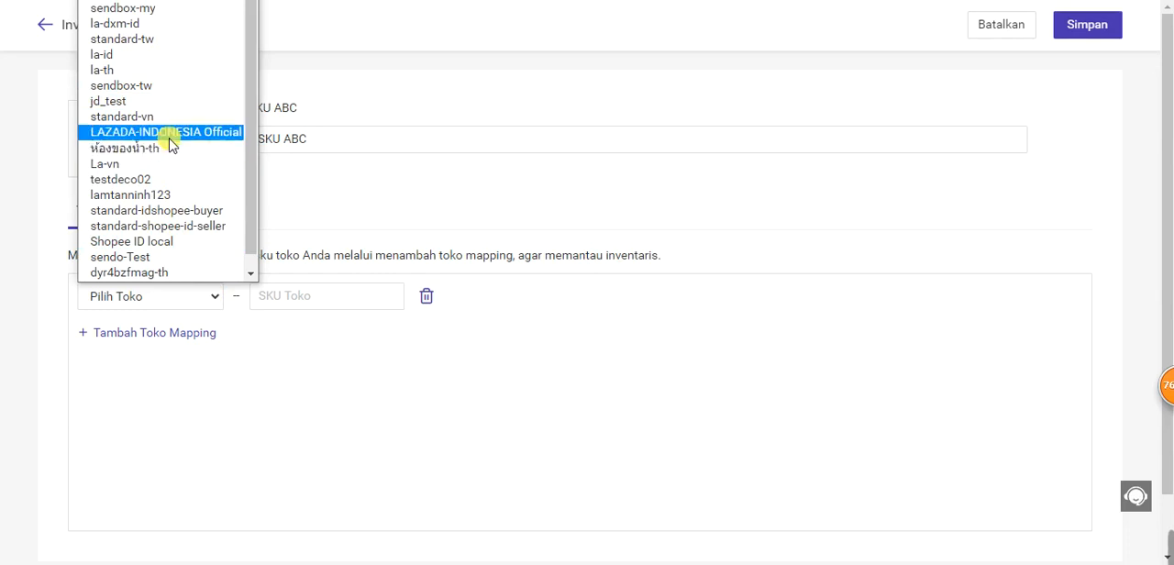
click(174, 134)
click(318, 306)
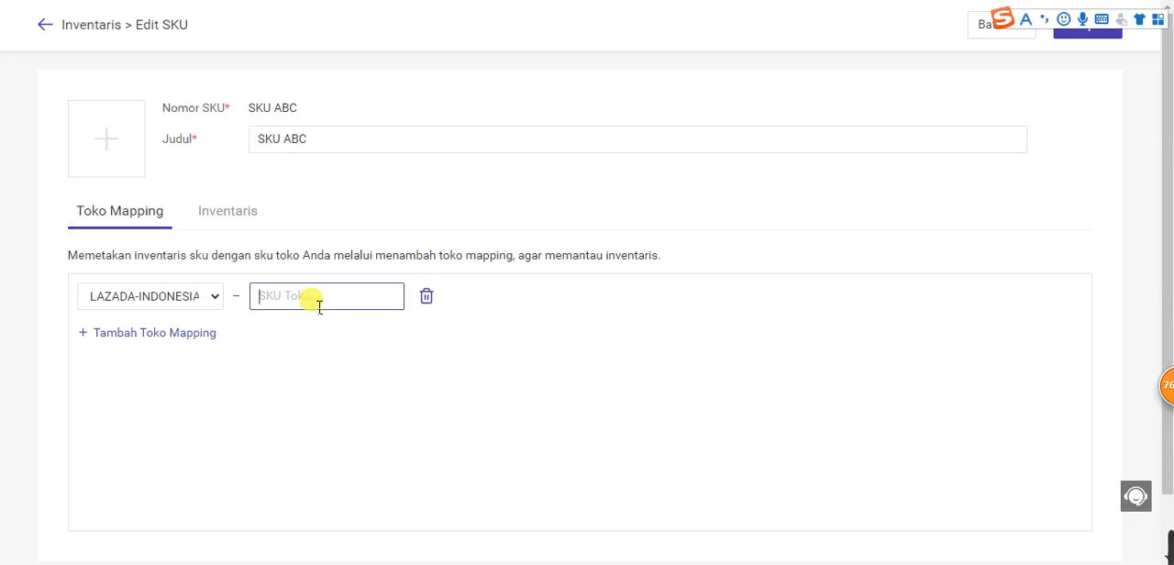
text(DFG)
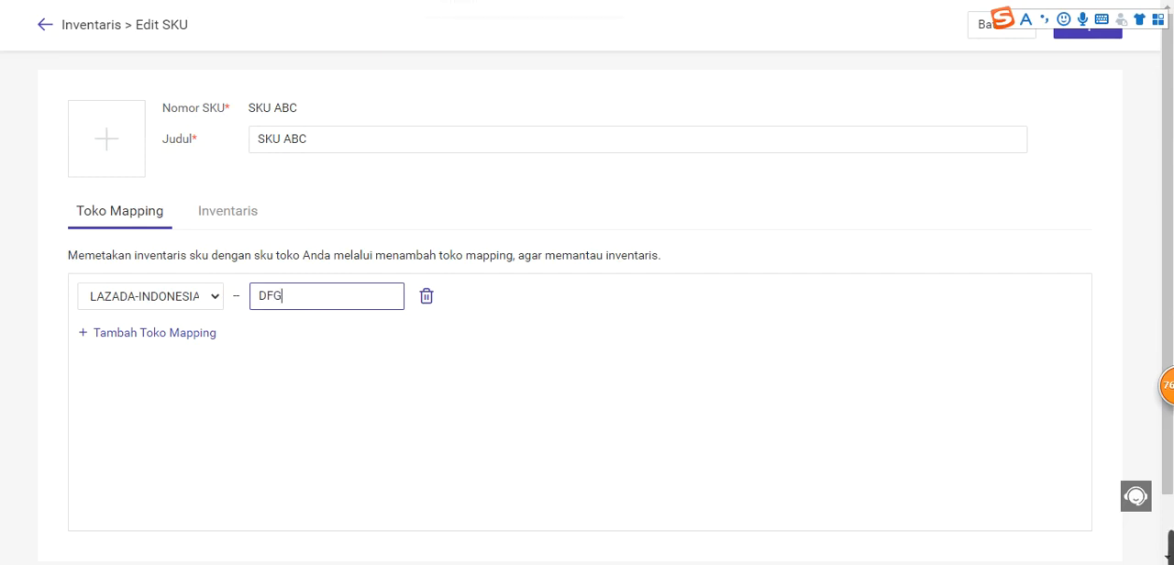
Step: Review the "hubungan pemetaan" slide in the slide deck, and save SKU ABC's store mapping in BigSeller
click(477, 1)
click(627, 313)
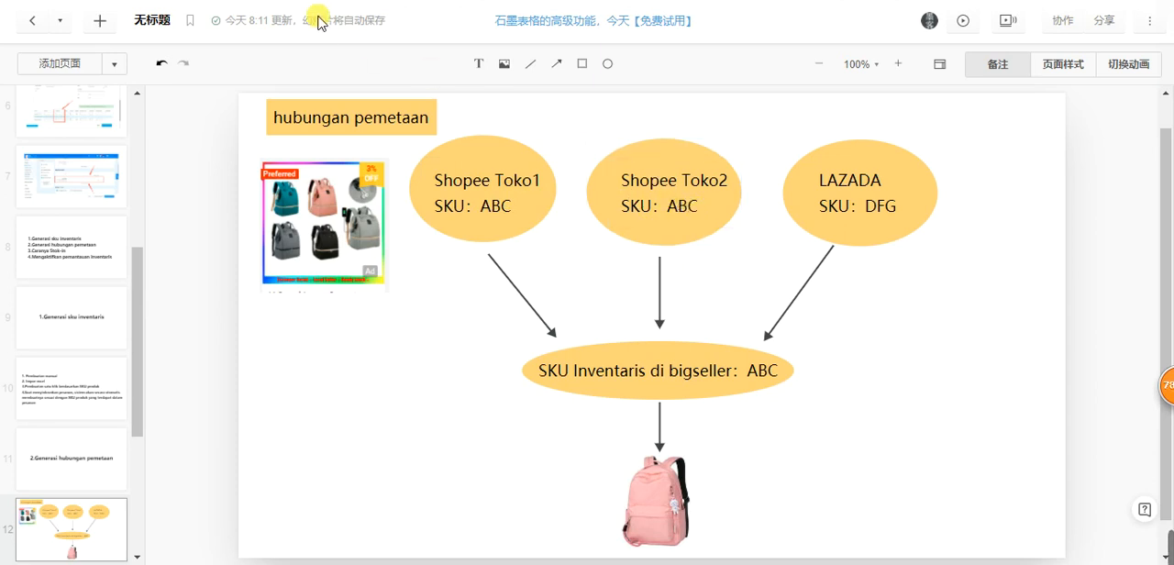
click(449, 1)
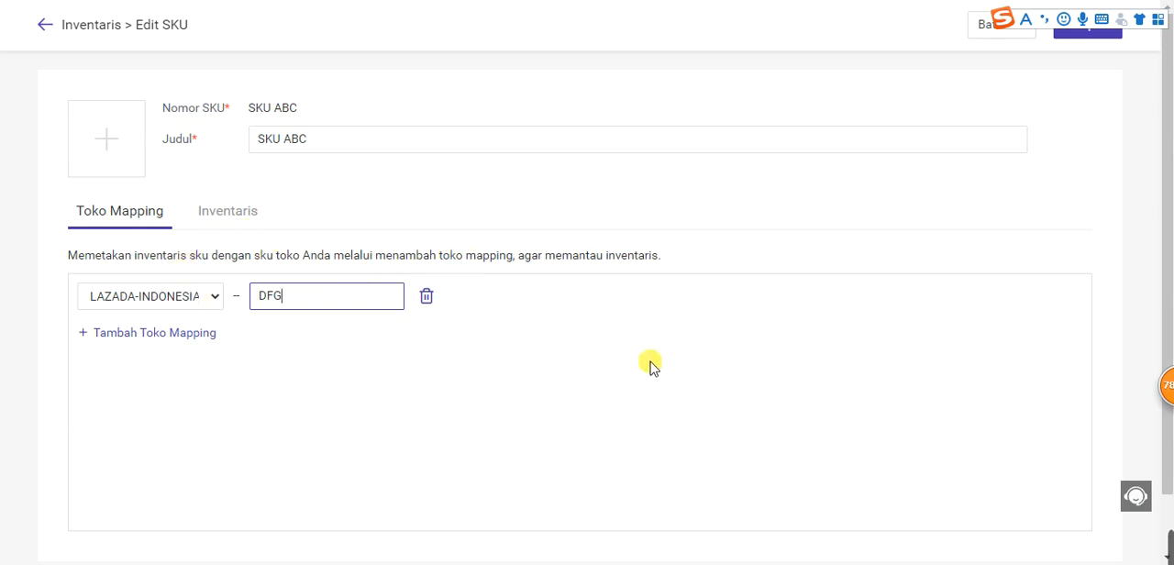
click(1105, 35)
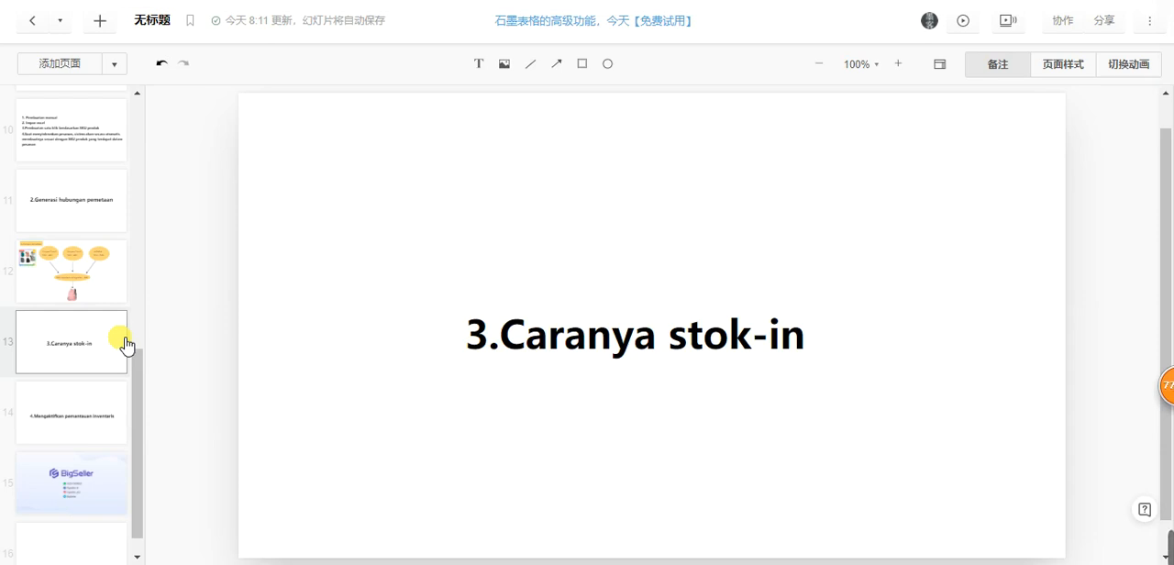
Step: Switch to BigSeller and open the form for adding a stock-in list from Manual Stock-In
click(92, 0)
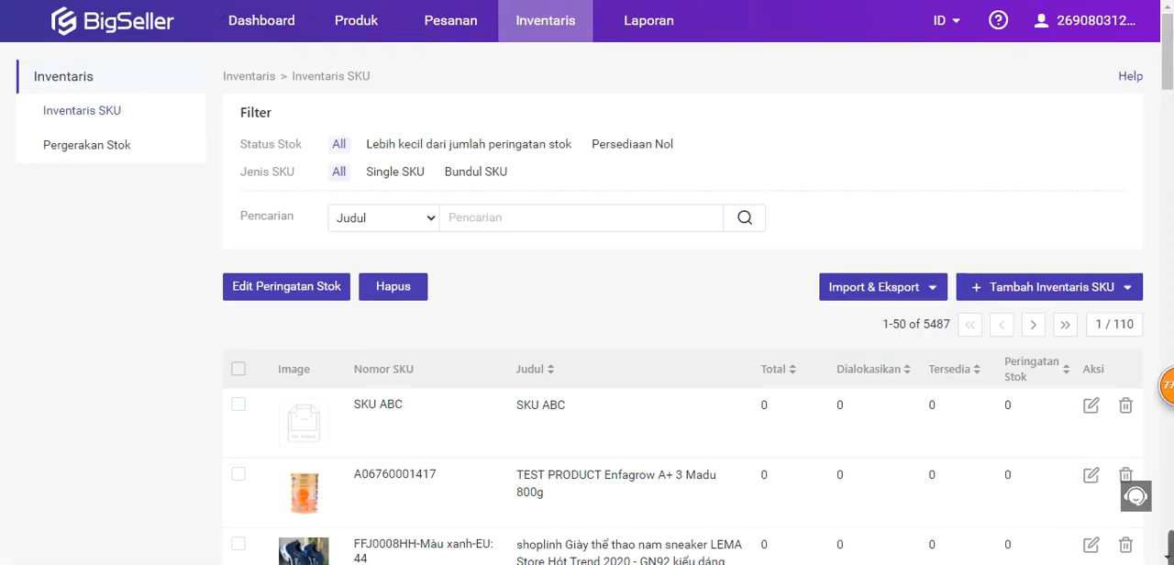
mouse_move(534, 35)
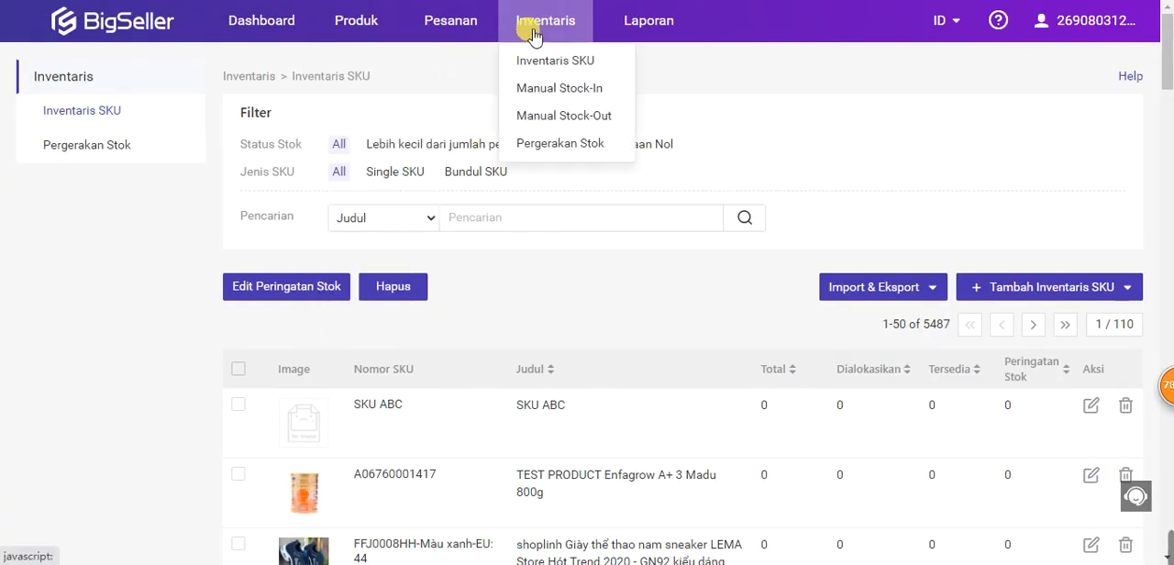
click(596, 91)
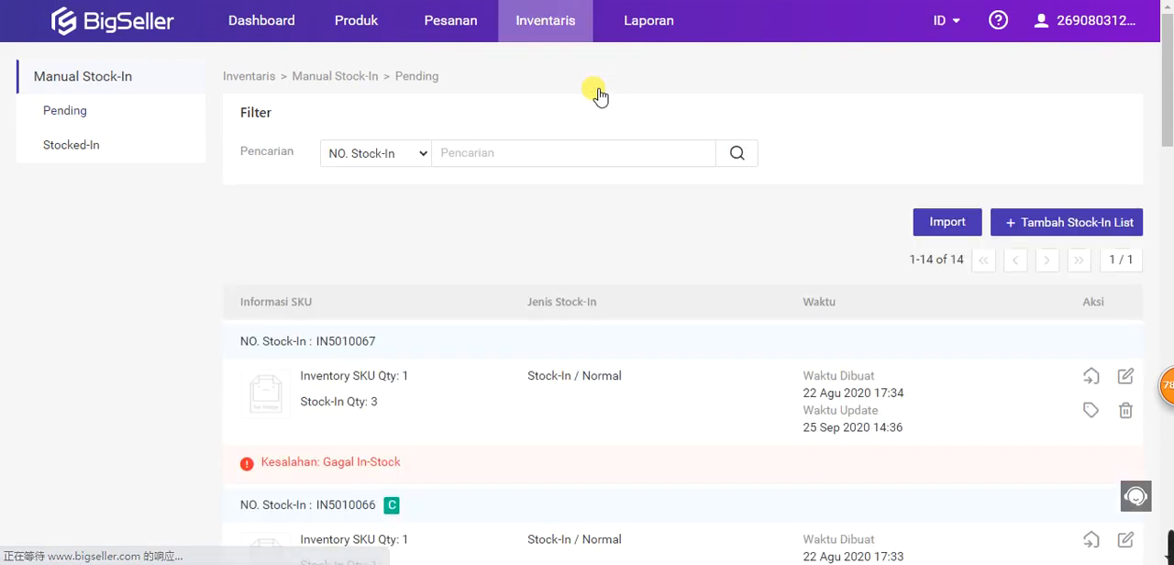
click(1087, 225)
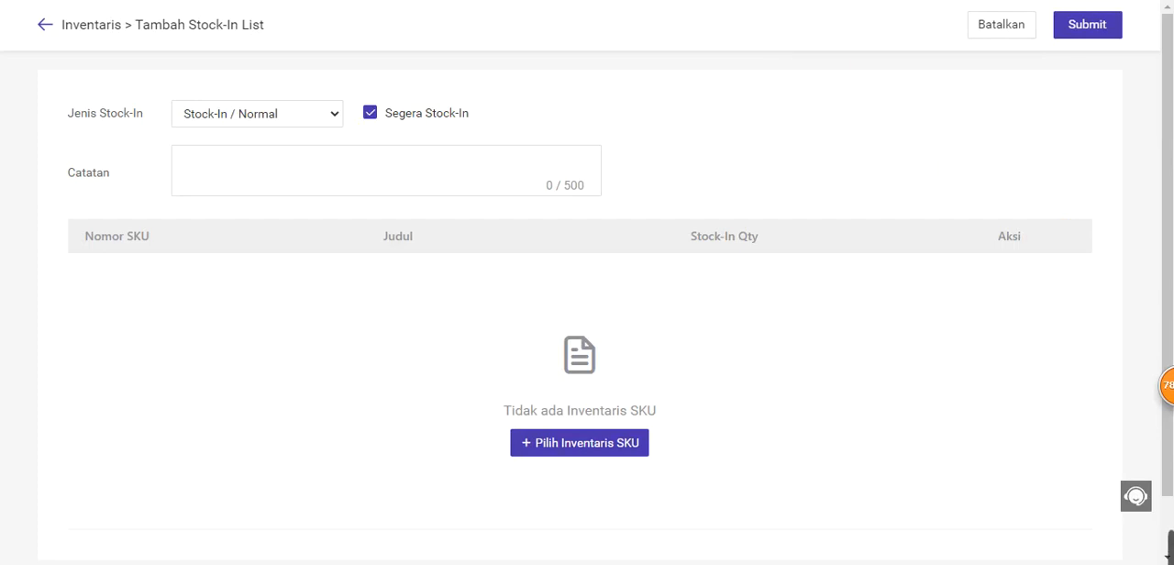
Step: Close the stock-in form and show the slide "4.Mengaktifkan pemantauan inventaris" in the slide deck
key(ctrl+w)
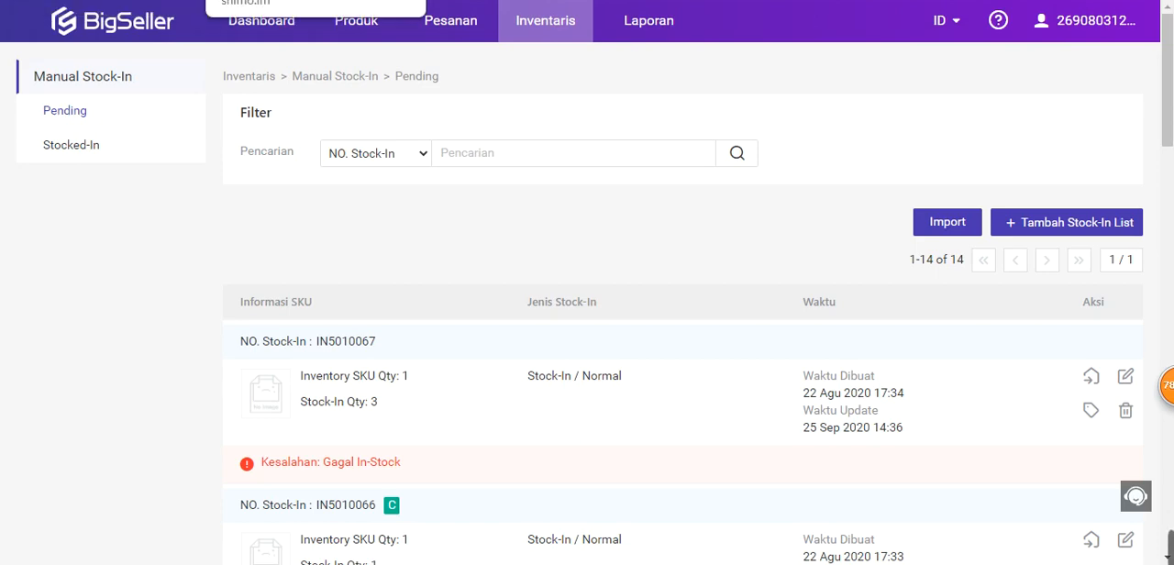
click(302, 0)
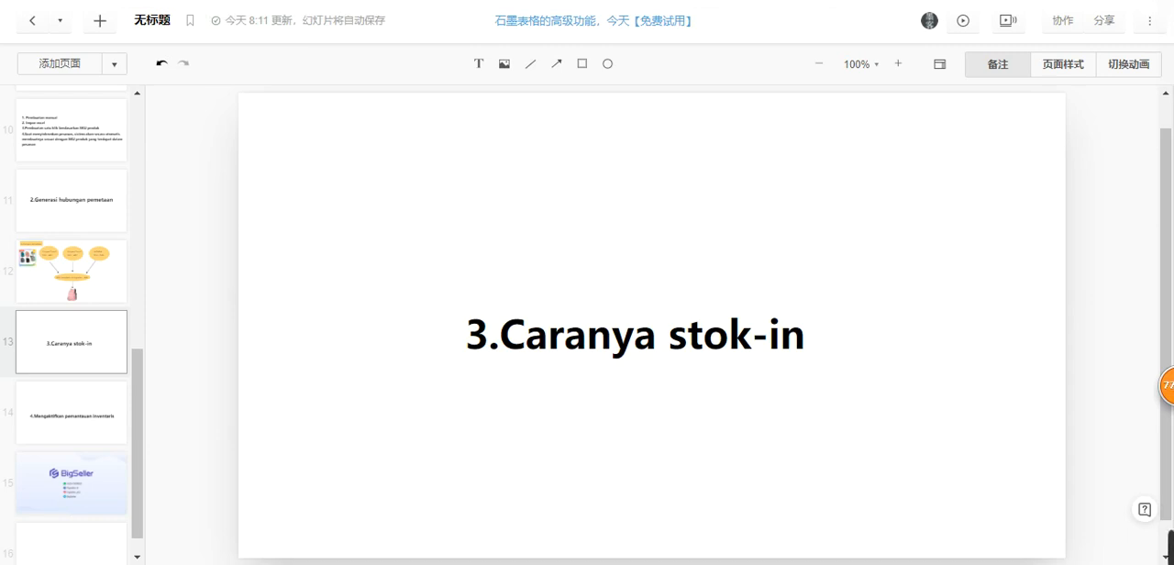
click(94, 427)
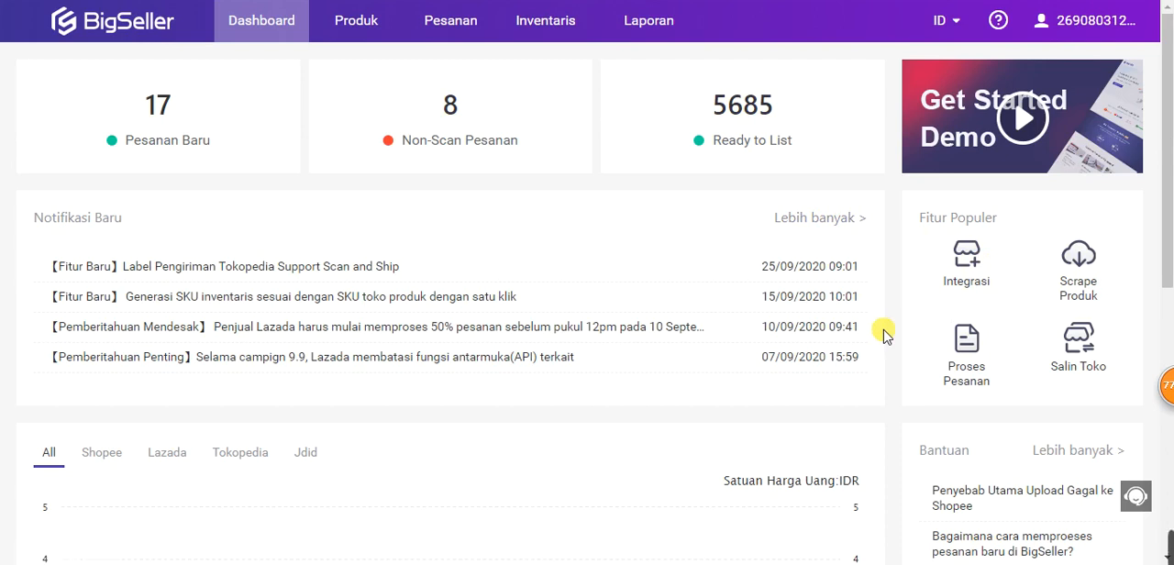
Step: Turn on Memantau Inventaris in BigSeller's inventory settings and confirm the activation
mouse_move(1047, 23)
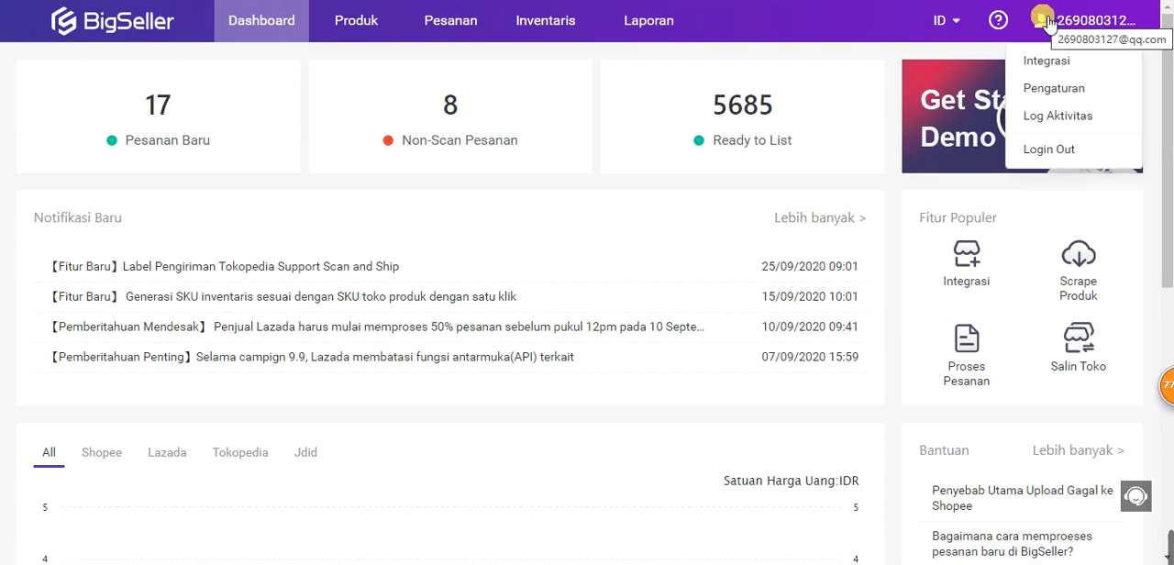
click(1052, 89)
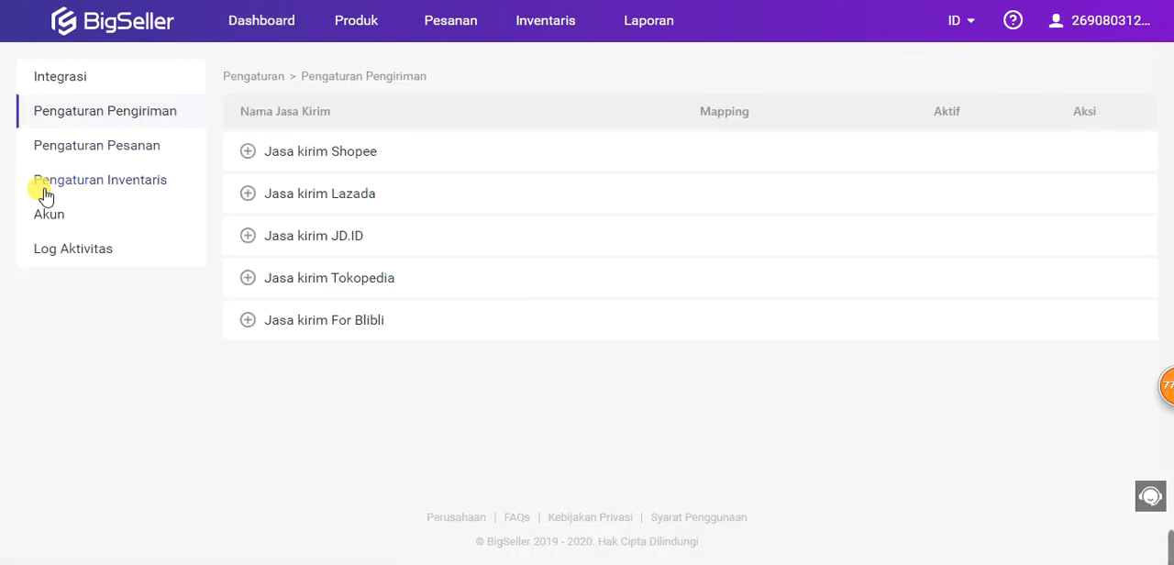
click(157, 183)
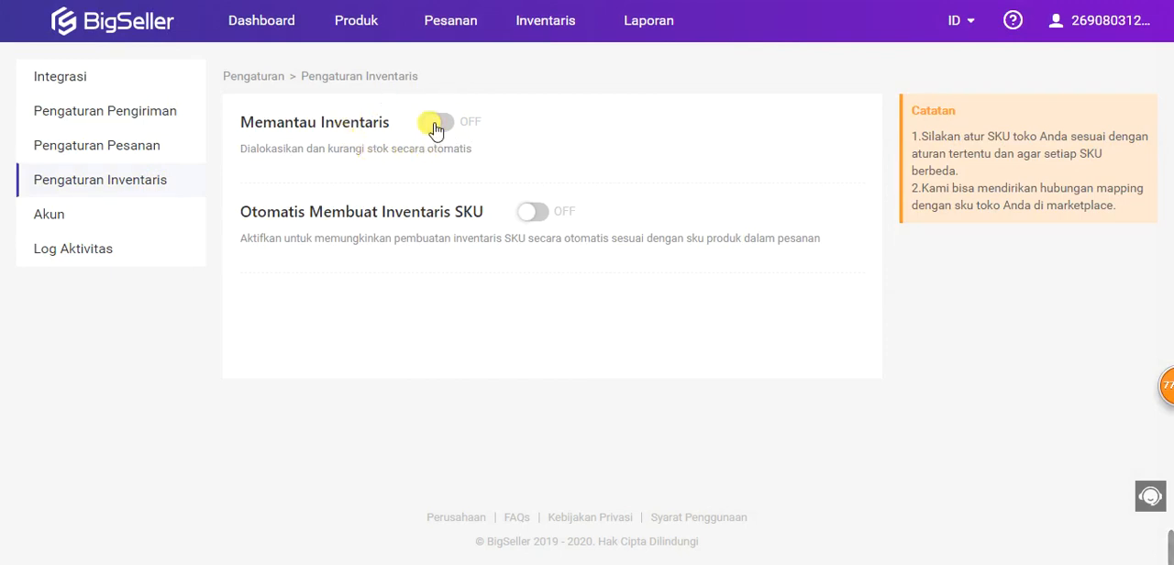
click(437, 129)
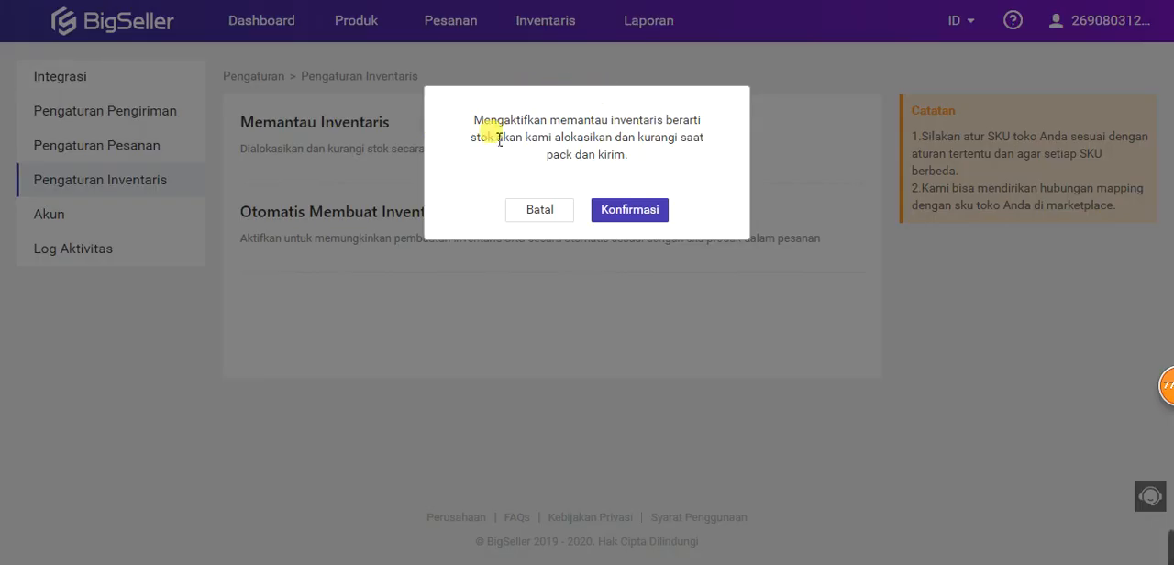
drag(466, 126, 703, 144)
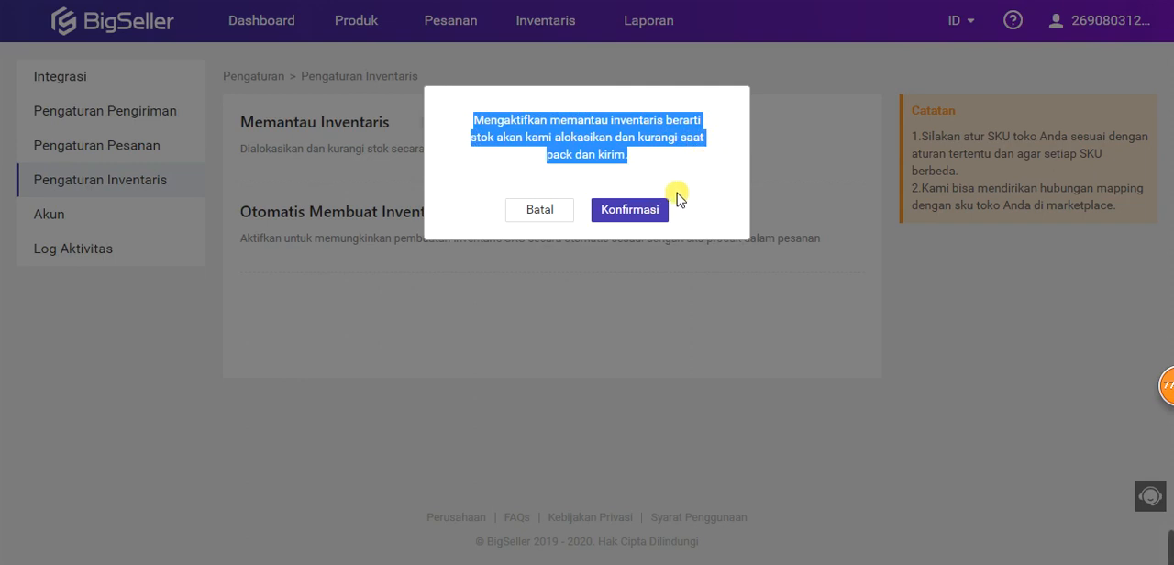
click(655, 215)
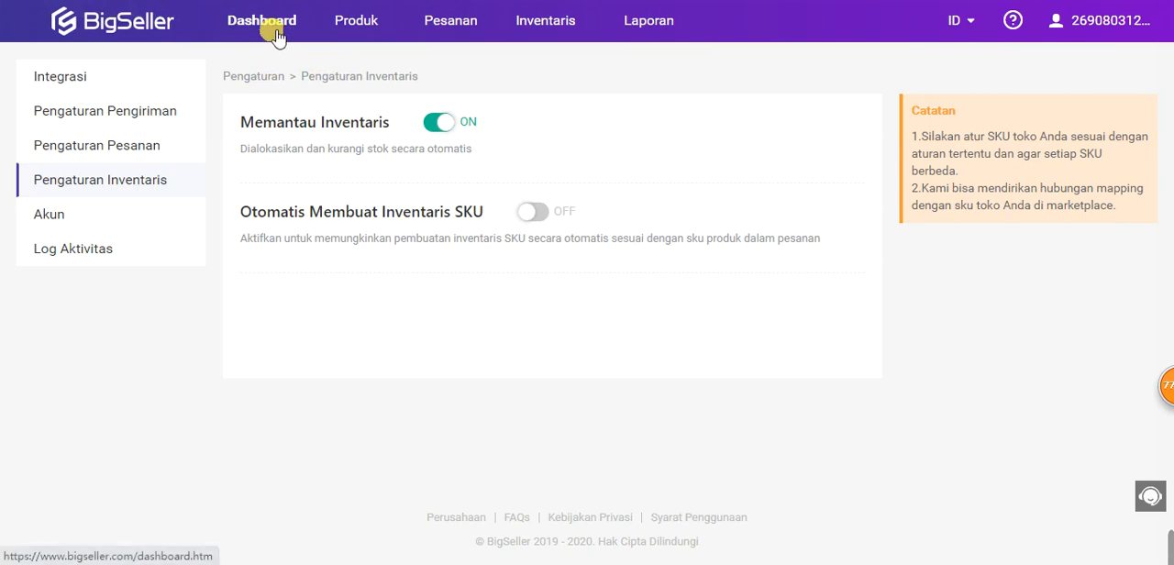
Step: Open order processing and look over the new orders page, including its filters and Pack action
mouse_move(448, 31)
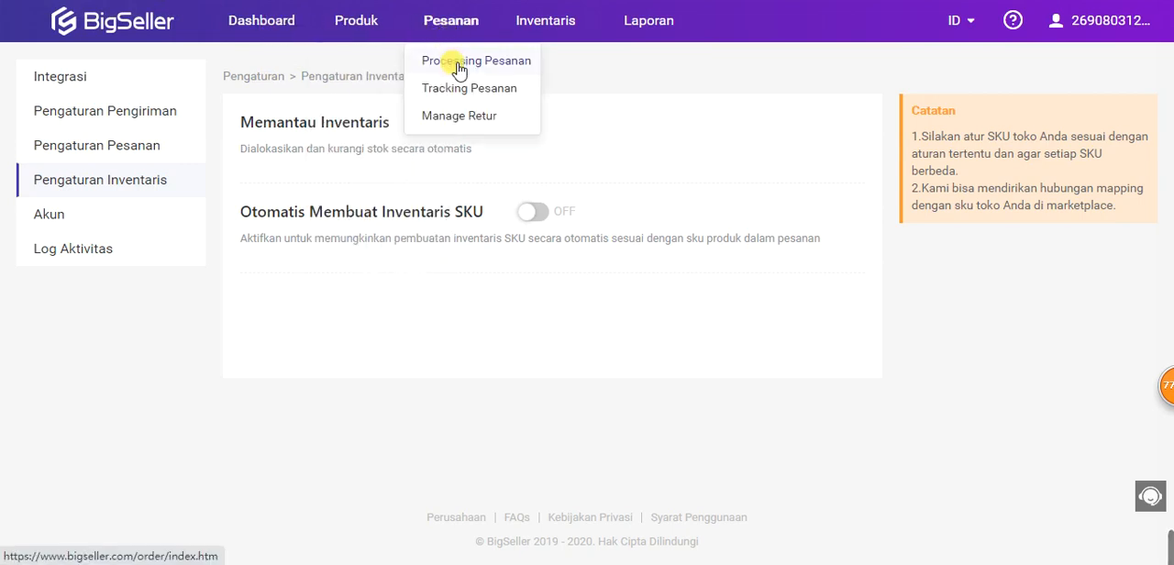
click(459, 66)
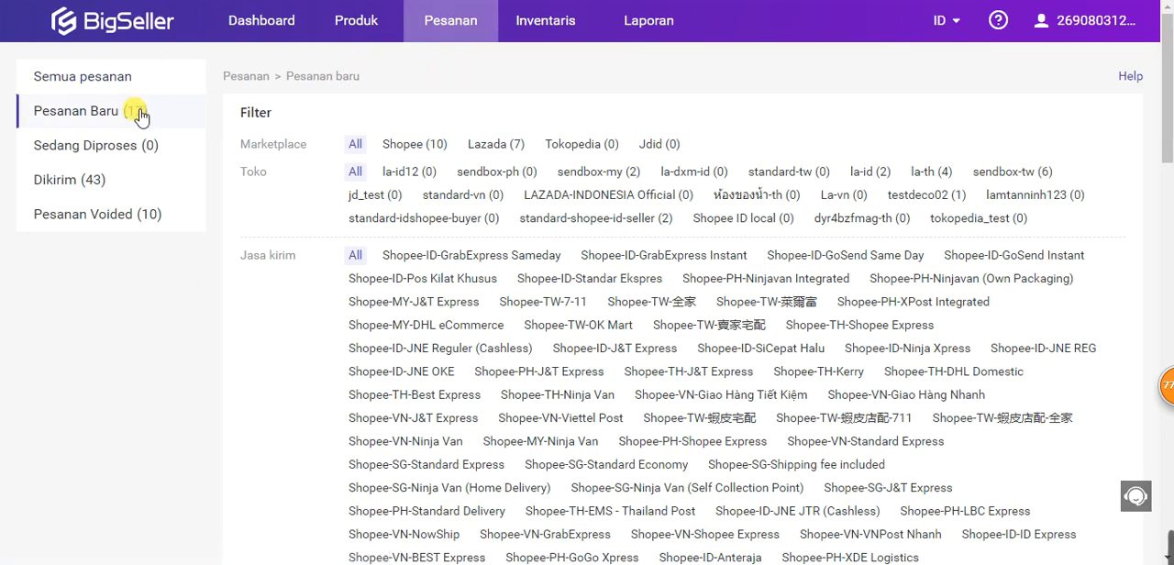
scroll(192, 175, down, 6)
scroll(192, 175, up, 1)
scroll(191, 175, down, 1)
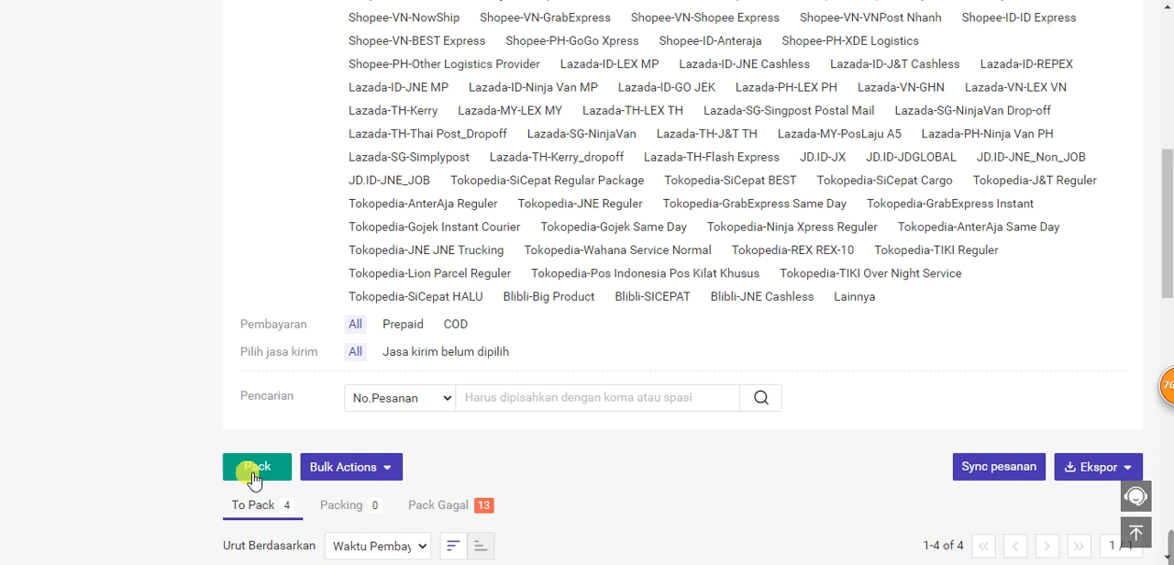
scroll(97, 364, up, 10)
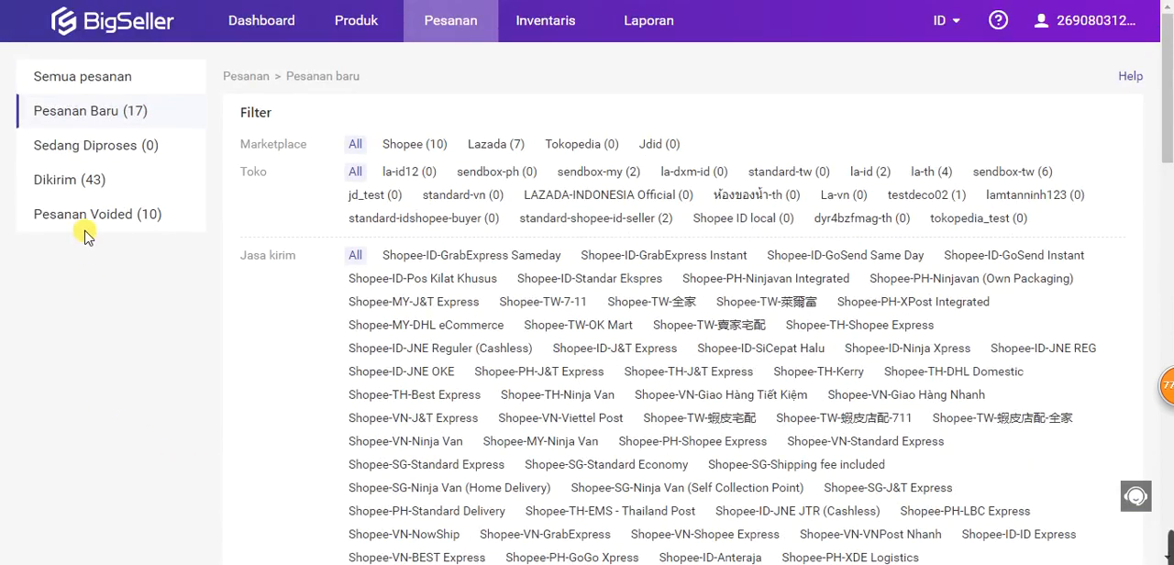
Step: View the Sedang Diproses orders page down to its Ship action and order list
click(96, 145)
scroll(301, 270, down, 4)
scroll(301, 273, down, 5)
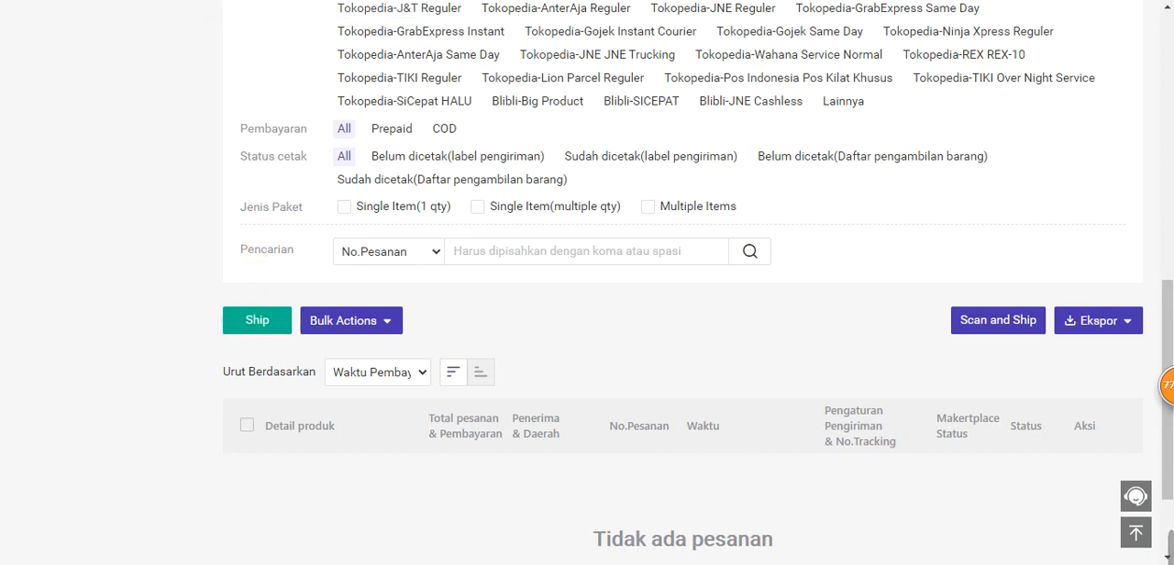
Step: Switch to the slide deck and show the closing slide with BigSeller's contact channels
click(275, 1)
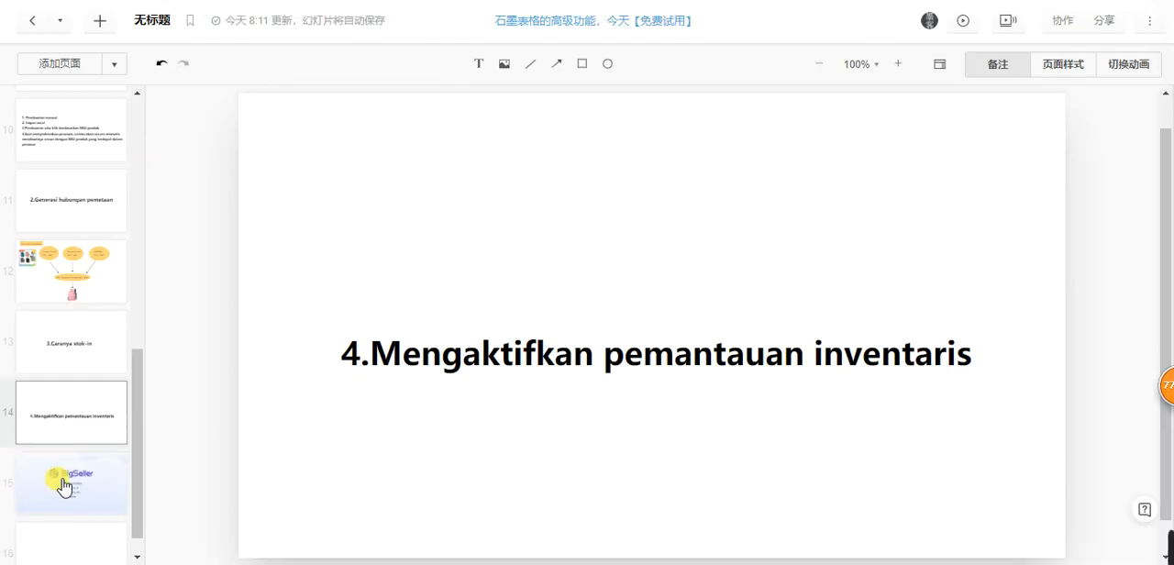
click(76, 480)
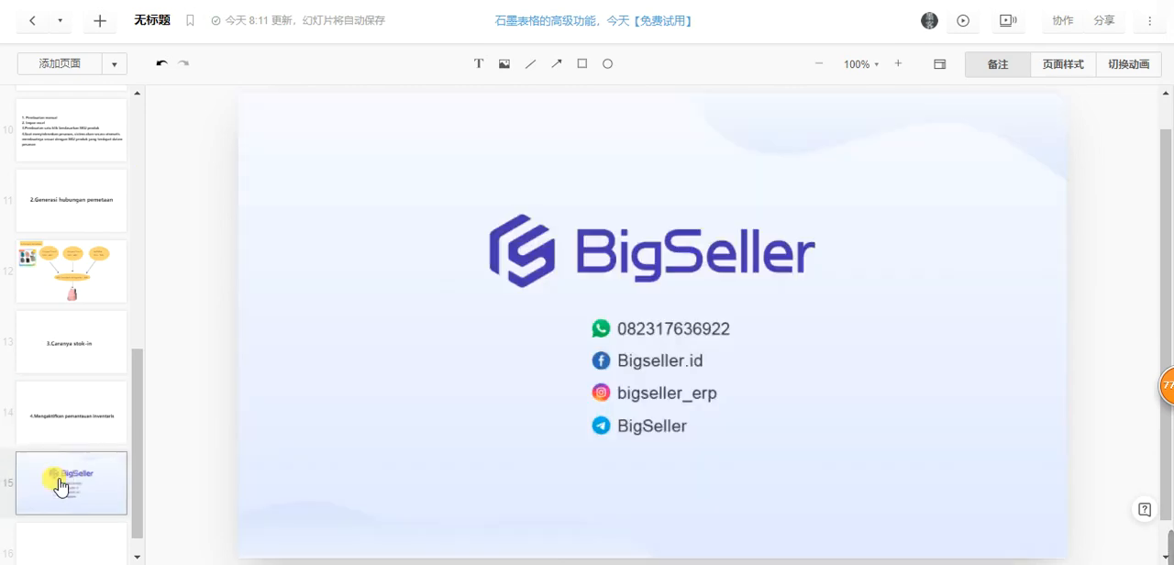